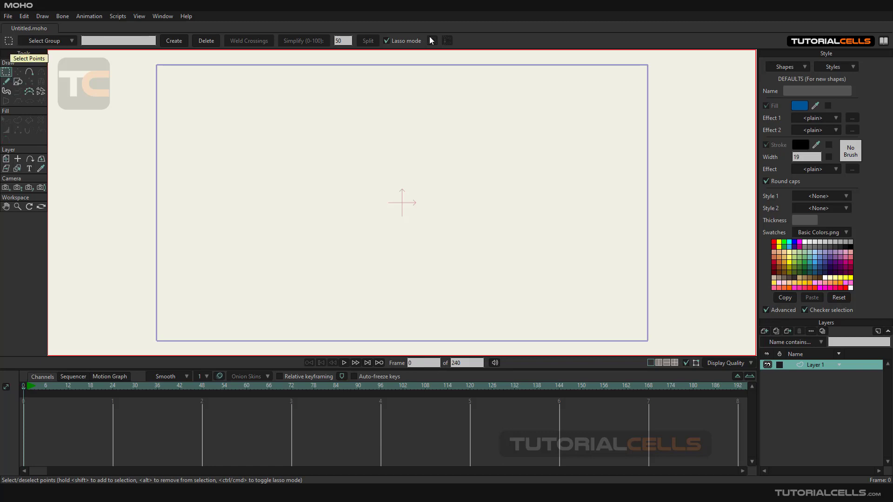
Paint the blue blob with the Freehand tool, adding lobes at the upper left and right.
click(6, 91)
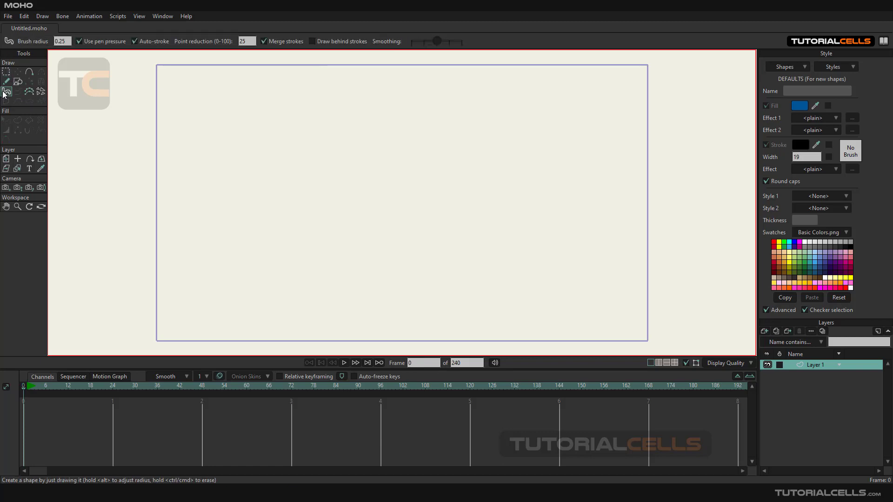
mouse_move(259, 199)
mouse_down()
mouse_move(330, 141)
mouse_move(343, 202)
mouse_move(316, 198)
mouse_move(439, 164)
mouse_move(395, 158)
mouse_move(377, 199)
mouse_move(551, 206)
mouse_move(462, 173)
mouse_move(357, 261)
mouse_move(336, 291)
mouse_move(398, 245)
mouse_up()
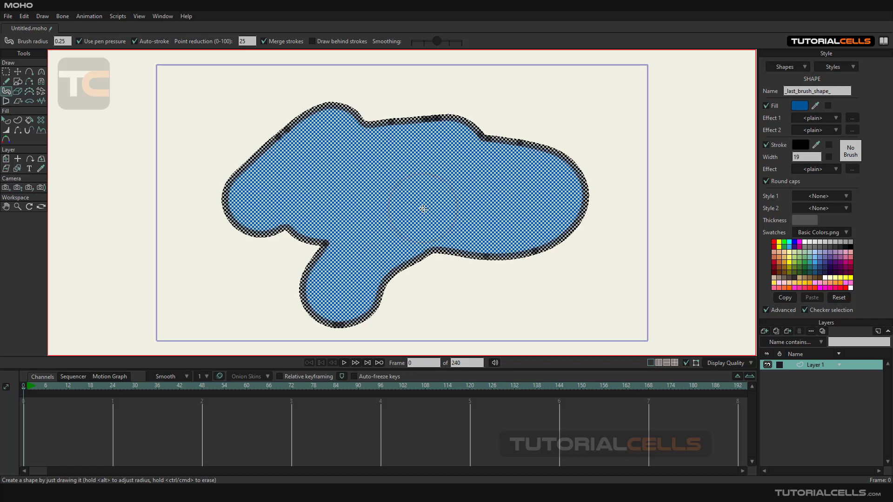
mouse_move(293, 186)
mouse_down()
mouse_move(238, 147)
mouse_move(243, 180)
mouse_up()
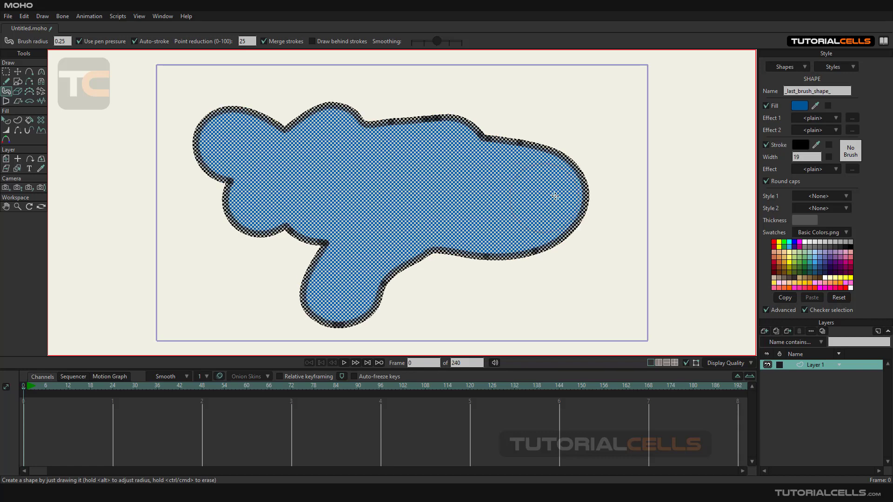
mouse_move(556, 197)
mouse_down()
mouse_move(574, 169)
mouse_move(579, 260)
mouse_up()
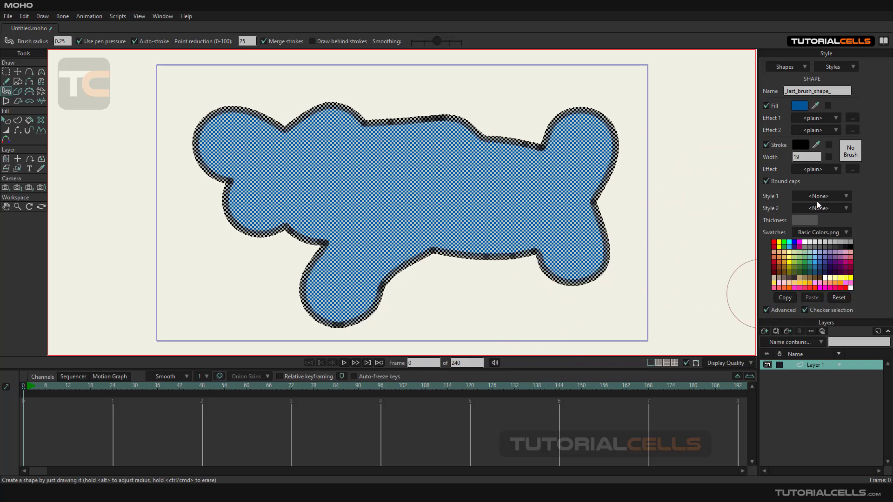
Try a different fill colour in the colour picker, then cancel to keep blue.
click(803, 107)
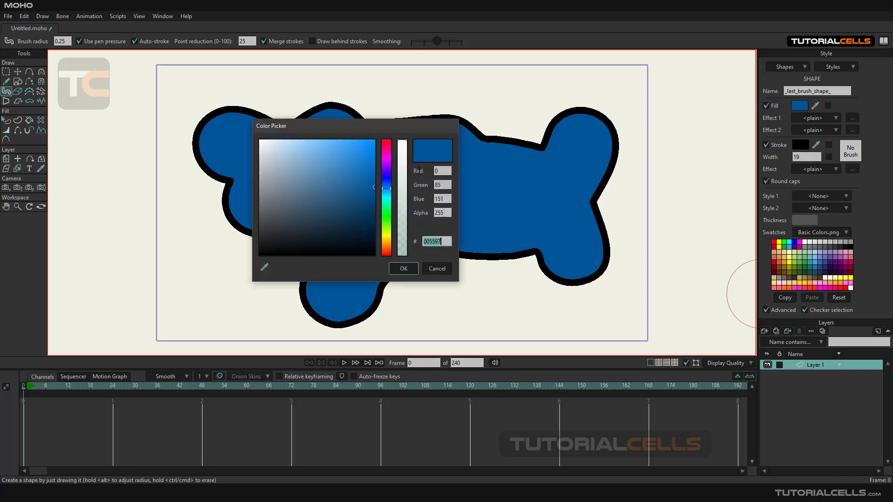
click(386, 170)
drag(359, 156, 363, 176)
click(436, 268)
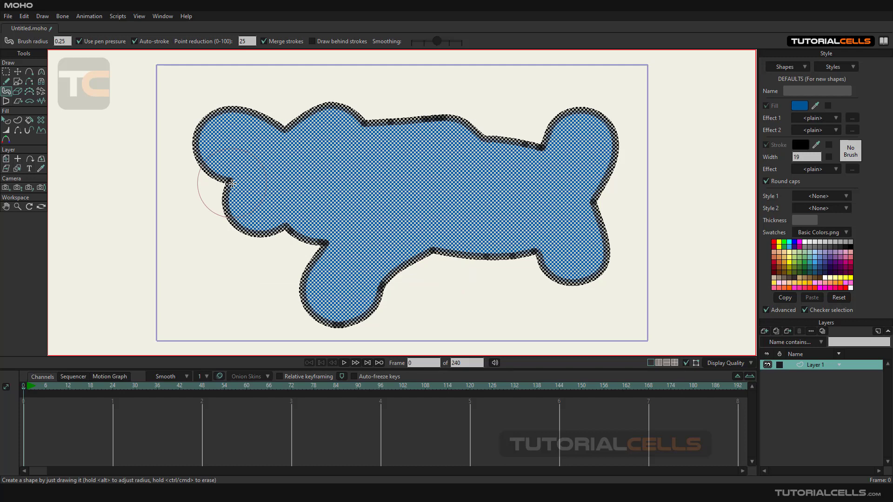
Switch to Select Points and try lasso and box selections at the blob's upper left.
click(17, 71)
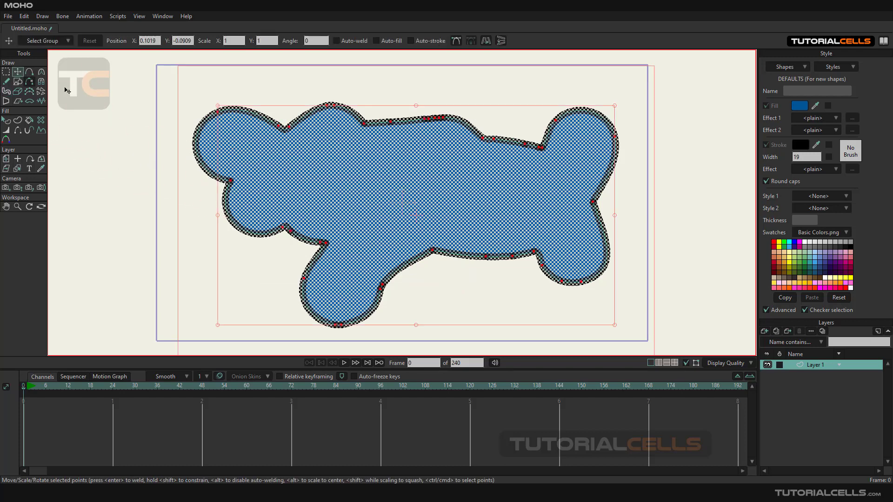
click(166, 95)
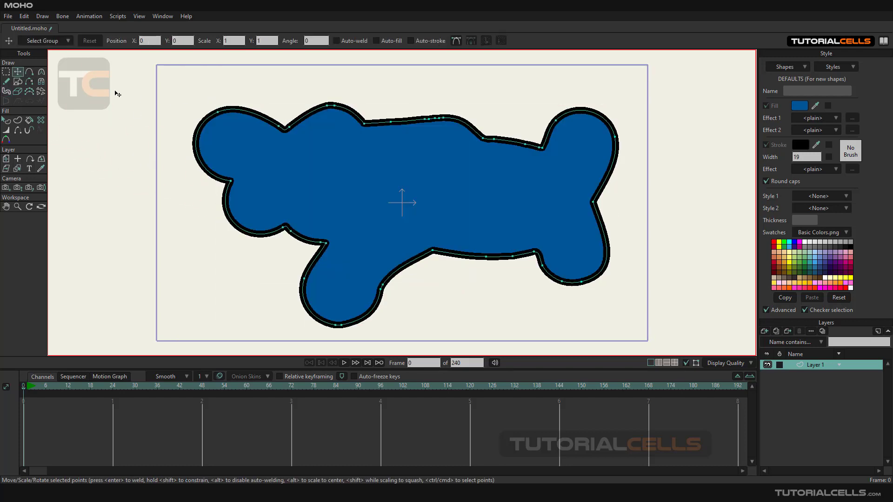
click(6, 72)
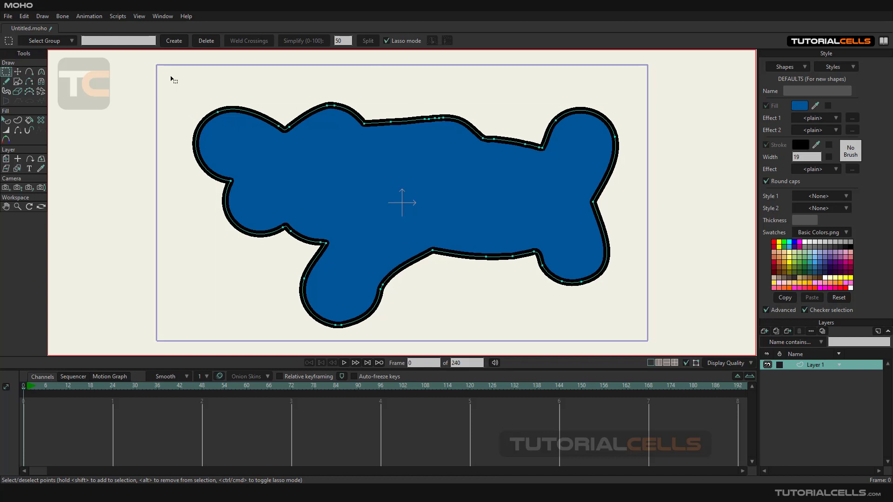
mouse_move(171, 76)
mouse_down()
mouse_move(239, 120)
mouse_move(259, 102)
mouse_move(299, 88)
mouse_move(328, 98)
mouse_up()
click(387, 41)
mouse_move(177, 72)
mouse_down()
mouse_move(329, 204)
mouse_move(379, 216)
mouse_up()
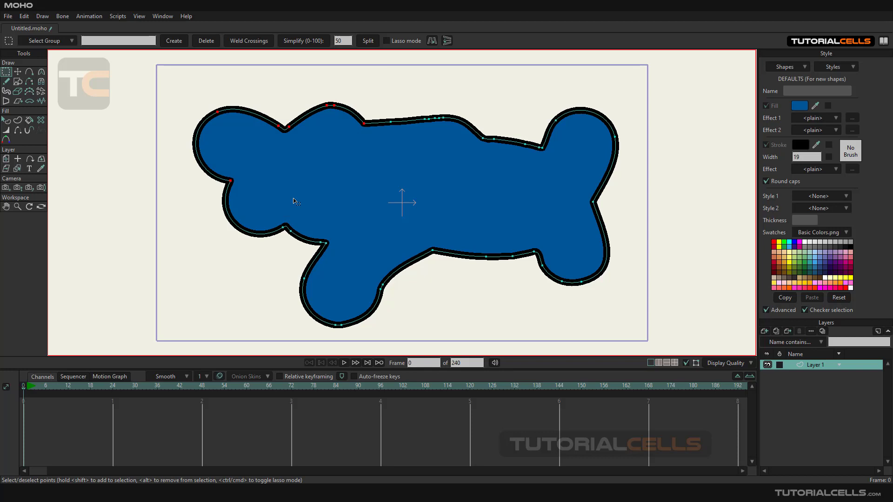
mouse_move(175, 83)
mouse_down()
mouse_move(343, 194)
mouse_move(388, 196)
mouse_up()
With freehand lasso back on, encircle points along the top, right lobe and bottom.
click(386, 41)
mouse_move(275, 76)
mouse_down()
mouse_move(312, 78)
mouse_move(377, 101)
mouse_move(398, 128)
mouse_move(363, 165)
mouse_up()
drag(255, 108, 255, 108)
mouse_move(509, 105)
mouse_down()
mouse_move(595, 95)
mouse_move(635, 120)
mouse_move(627, 224)
mouse_move(552, 245)
mouse_move(506, 153)
mouse_move(533, 102)
mouse_move(581, 107)
mouse_up()
mouse_move(612, 206)
mouse_down()
mouse_move(634, 295)
mouse_move(473, 275)
mouse_move(471, 258)
mouse_move(465, 269)
mouse_up()
Lasso the left lobe's points and save them as point group q1.
mouse_move(190, 99)
mouse_down()
mouse_move(272, 60)
mouse_move(348, 68)
mouse_move(380, 99)
mouse_move(367, 163)
mouse_move(300, 240)
mouse_move(248, 256)
mouse_move(176, 186)
mouse_move(170, 118)
mouse_move(197, 95)
mouse_up()
click(96, 41)
text(q1)
click(173, 44)
Lasso the right lobe's points and save them as point group q2.
mouse_move(523, 88)
mouse_down()
mouse_move(542, 88)
mouse_move(621, 119)
mouse_move(632, 163)
mouse_move(613, 223)
mouse_move(563, 233)
mouse_move(499, 184)
mouse_move(535, 81)
mouse_up()
double_click(117, 40)
click(177, 45)
Deselect, then reselect group q2 and finally group q1 from the group list.
click(175, 85)
click(69, 60)
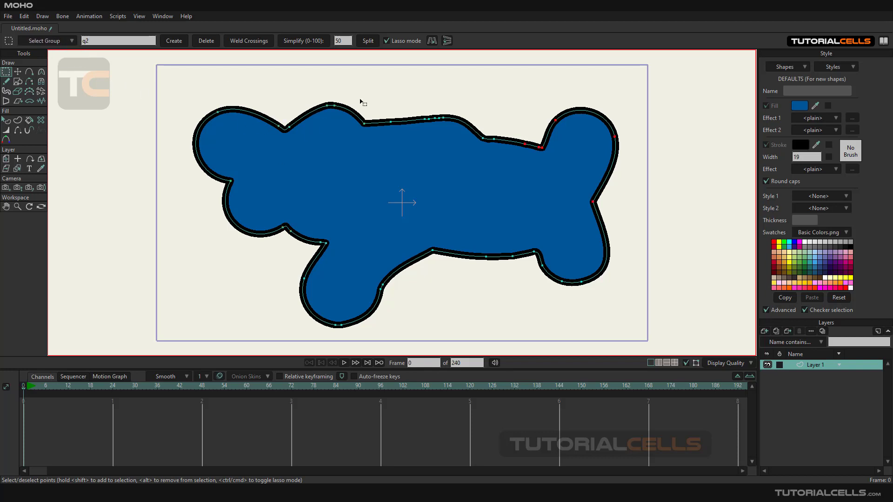
click(70, 50)
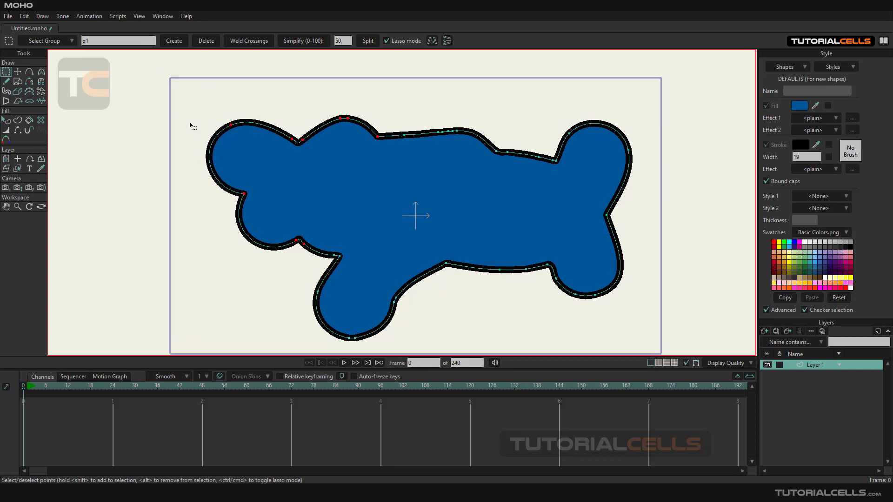
Slightly scale the q1 points, flip and unflip them, then deselect and return to Select Points.
click(17, 75)
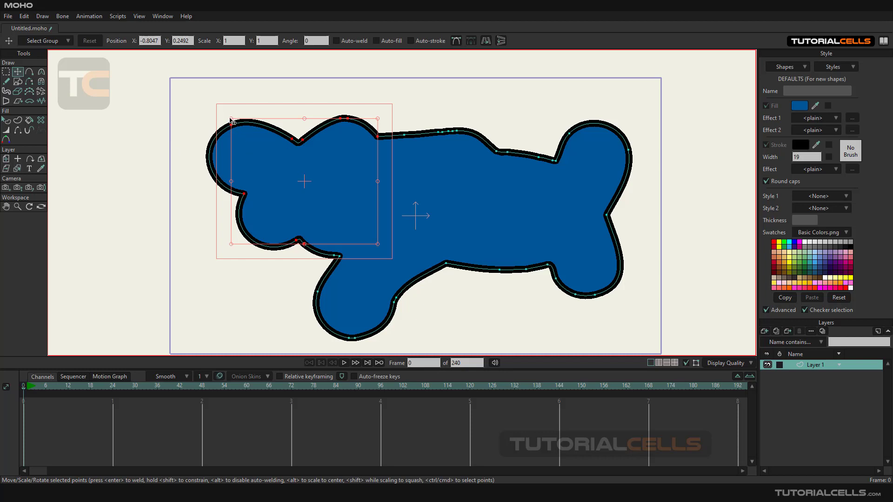
mouse_move(232, 121)
mouse_down()
mouse_move(199, 171)
mouse_move(269, 123)
mouse_move(234, 137)
mouse_move(259, 150)
mouse_move(240, 126)
mouse_move(222, 139)
mouse_move(205, 115)
mouse_move(217, 125)
mouse_up()
click(486, 40)
click(487, 40)
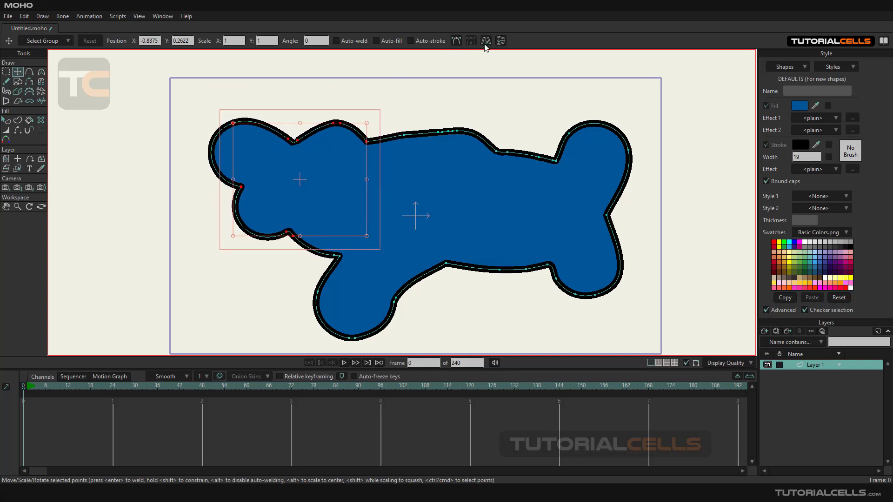
click(180, 111)
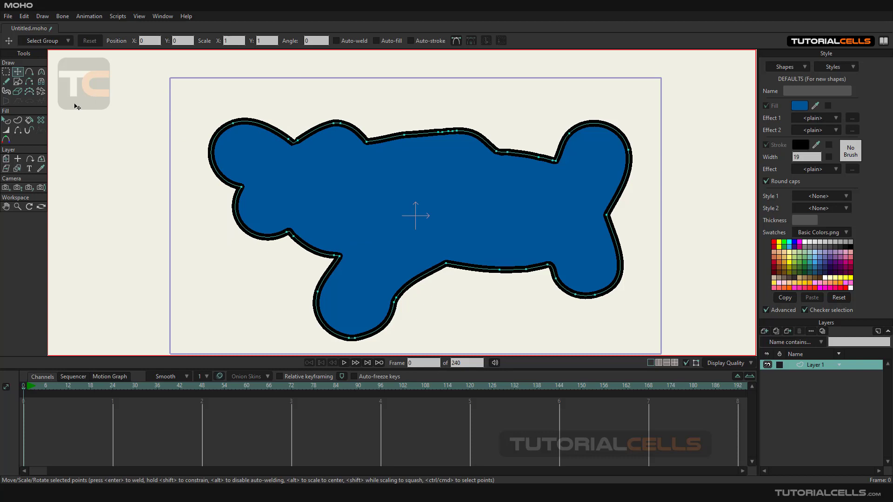
click(8, 73)
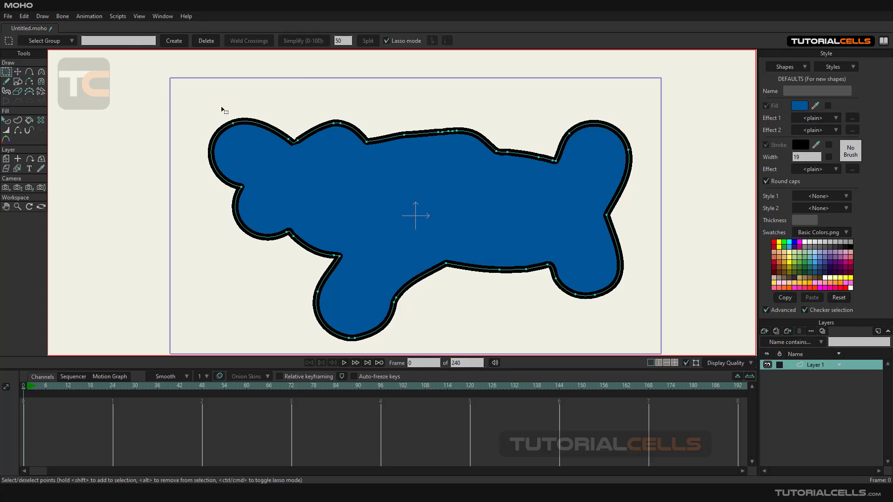
Draw a thin triangle over the blob's top, then select its points and delete it.
click(16, 82)
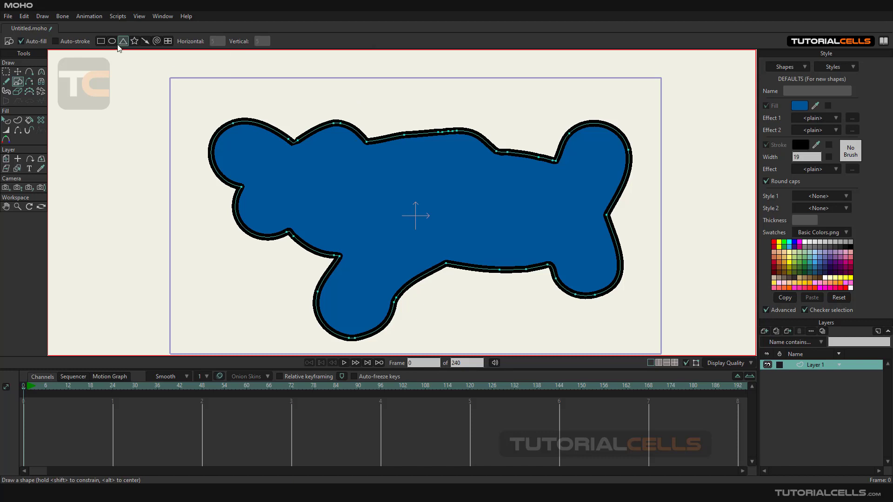
drag(467, 112, 490, 182)
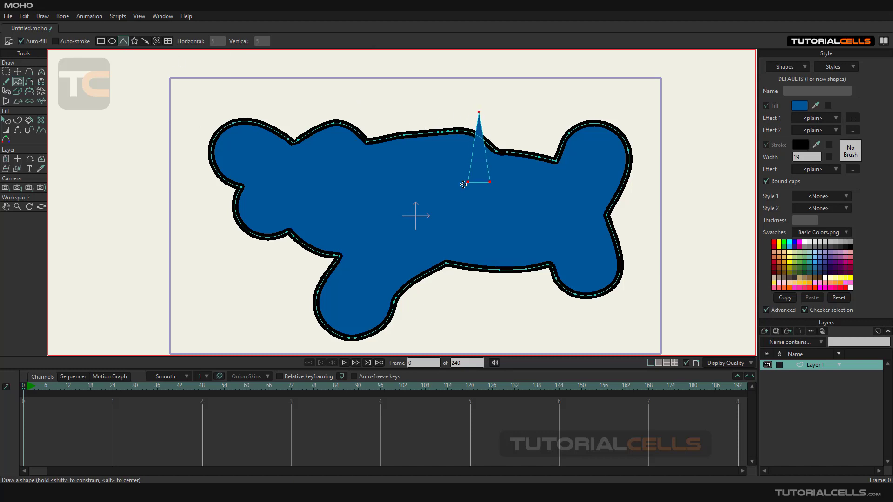
click(7, 72)
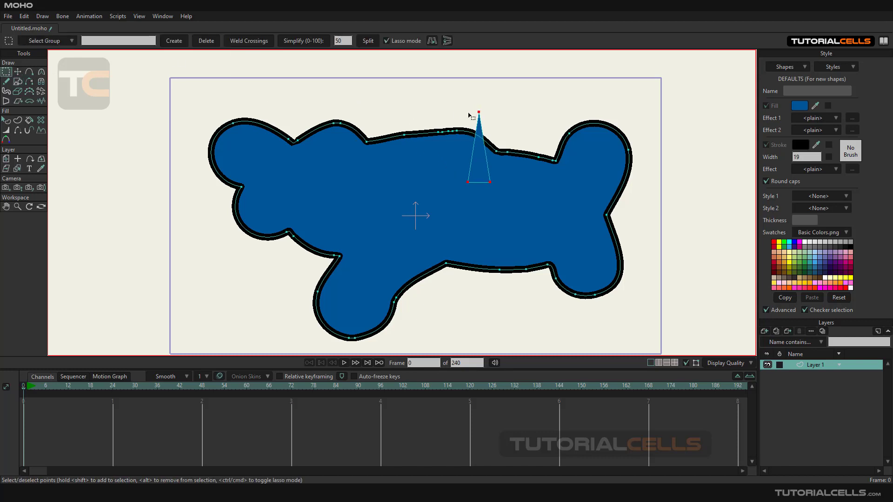
scroll(460, 114, up, 2)
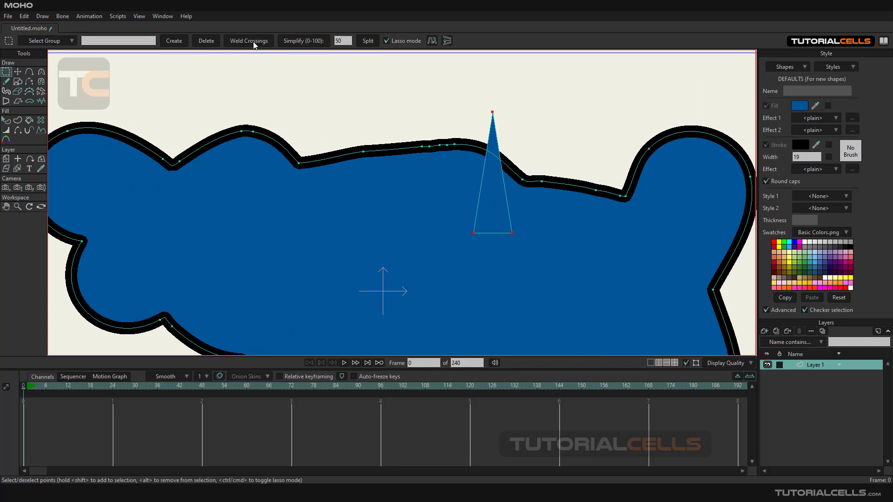
scroll(428, 124, up, 2)
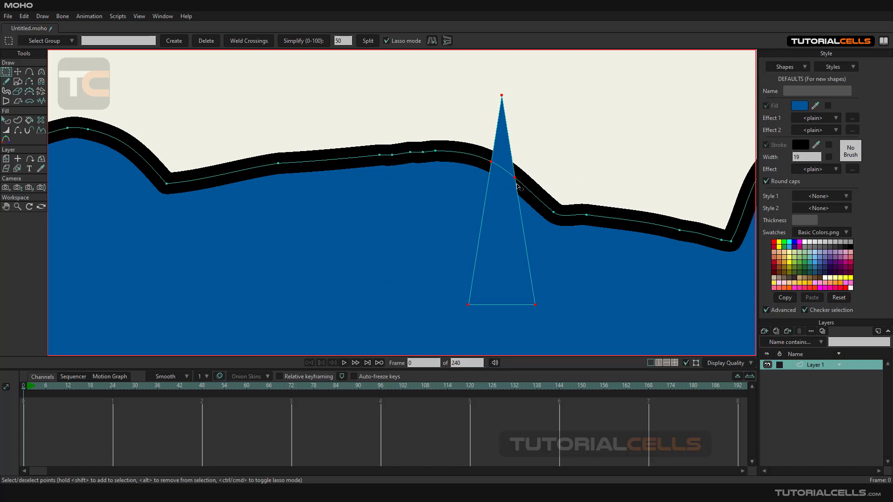
scroll(497, 179, down, 3)
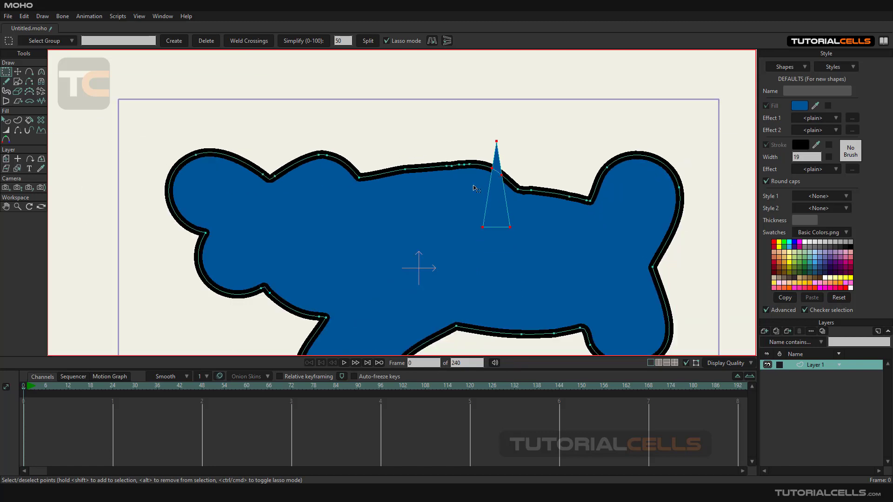
scroll(474, 188, up, 4)
scroll(477, 191, down, 5)
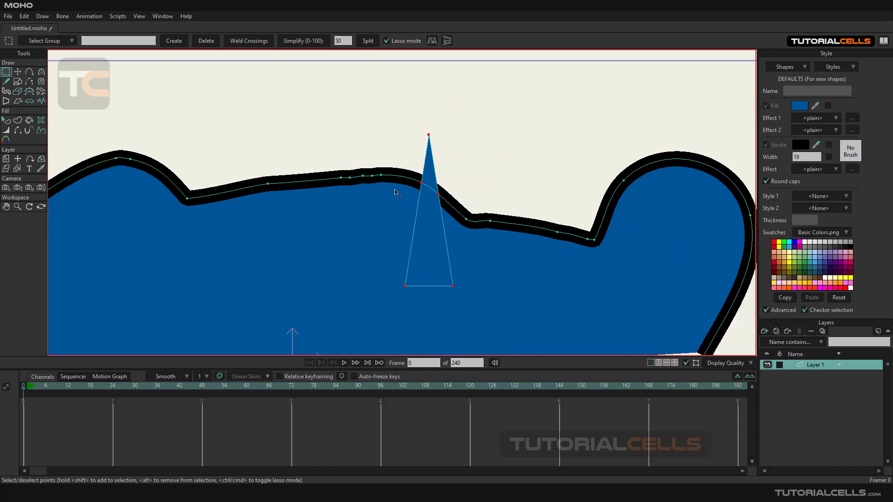
scroll(403, 197, up, 2)
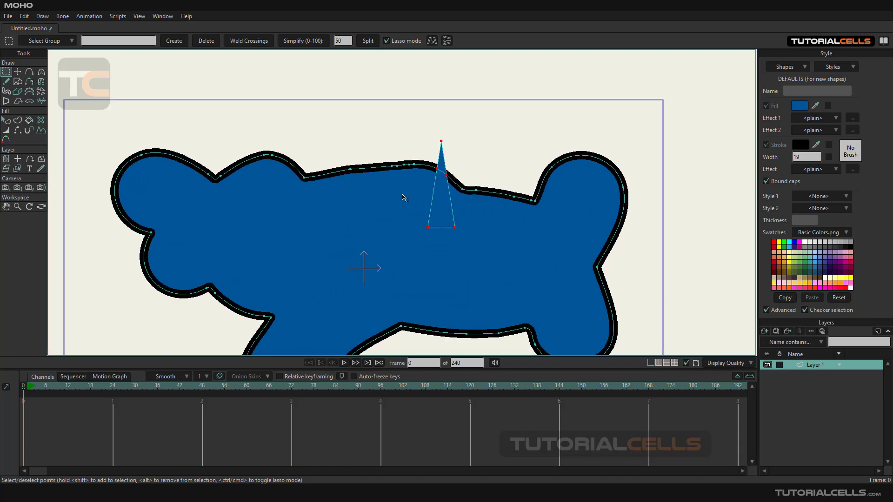
key(Delete)
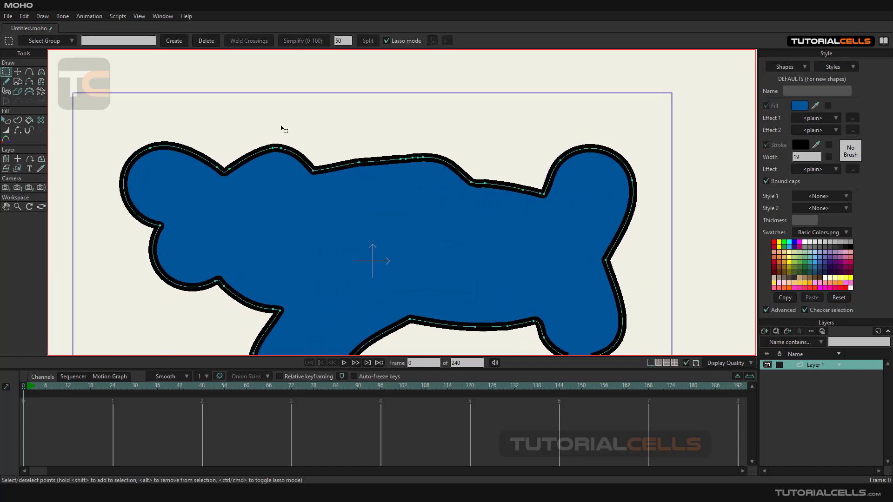
scroll(294, 123, down, 2)
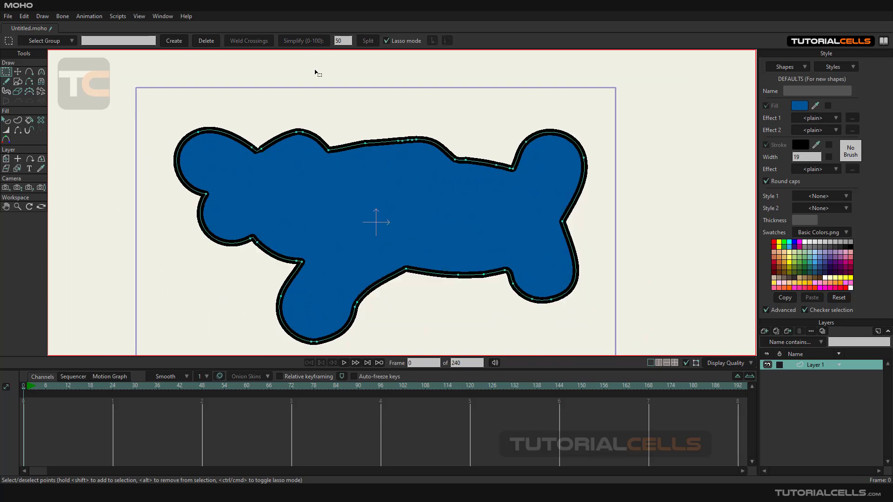
Select all points, simplify the outline three times at strength 90, then deselect.
key(ctrl+a)
key(ctrl+a)
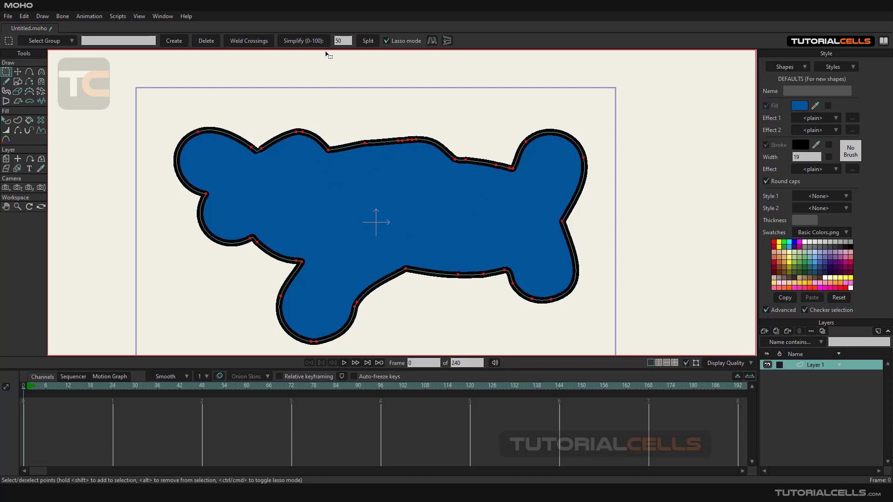
double_click(347, 40)
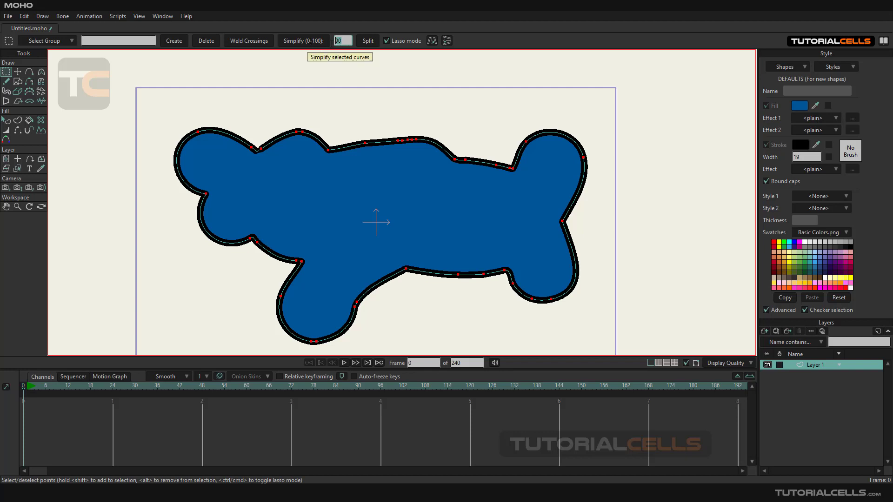
click(312, 41)
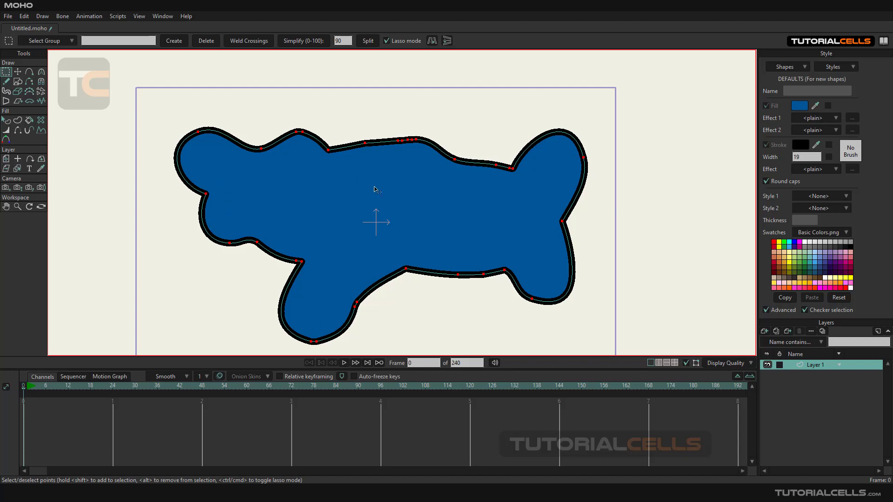
click(294, 41)
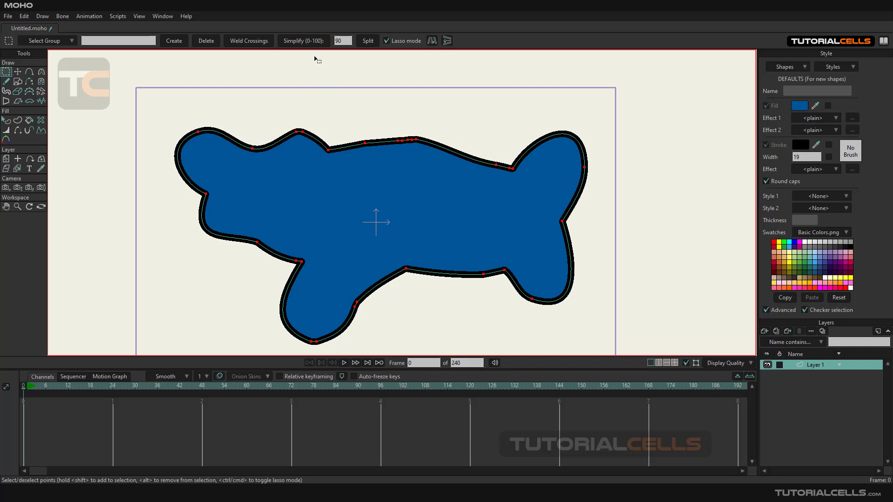
click(309, 41)
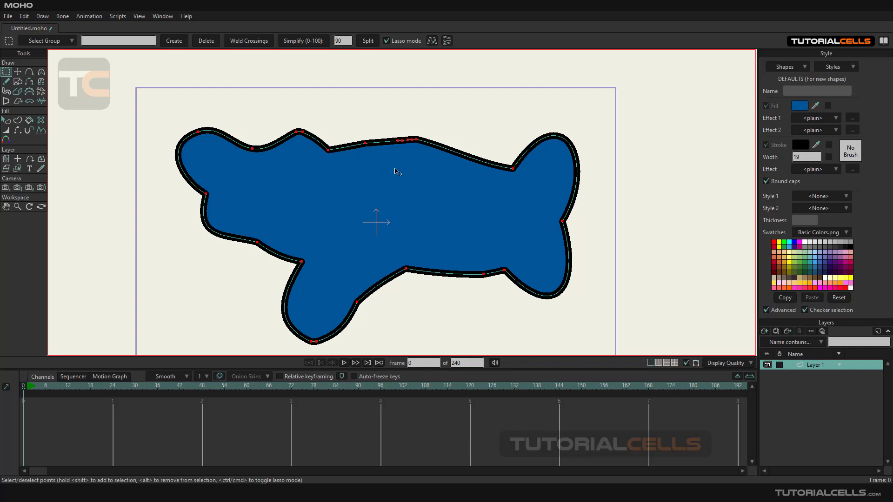
click(361, 131)
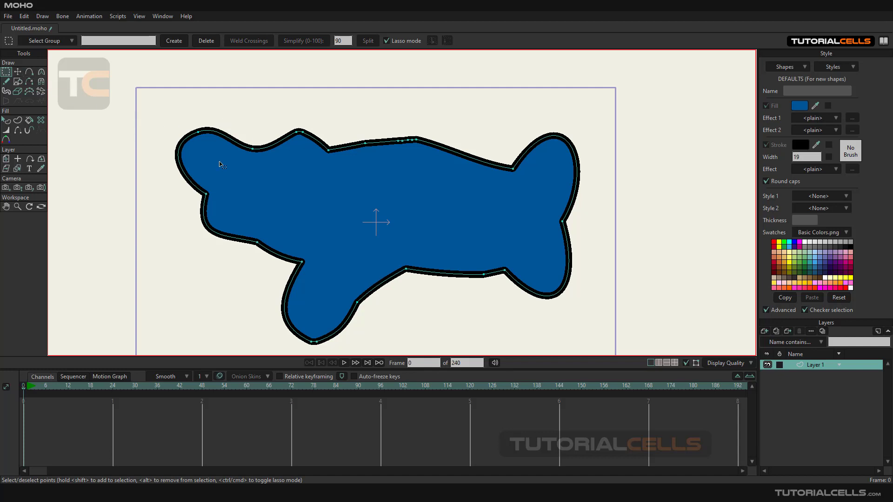
Select a pair of points on the blob's top edge and split the curve between them.
drag(273, 154, 292, 145)
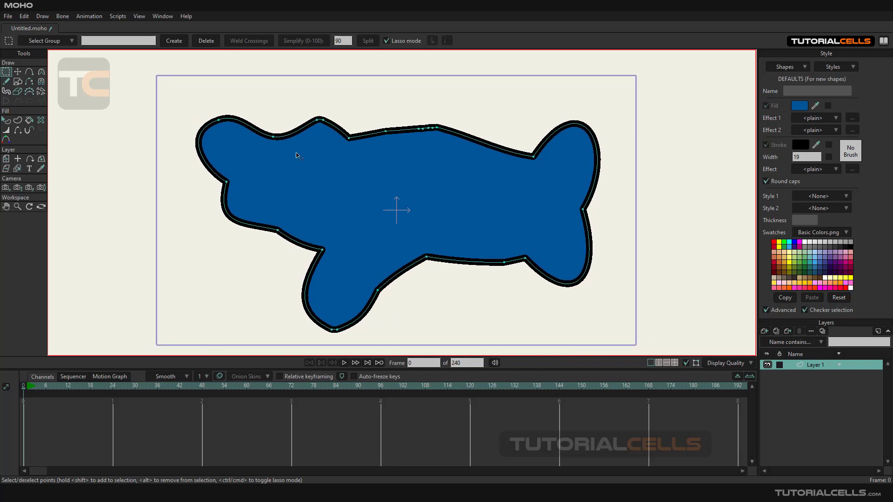
scroll(298, 151, down, 1)
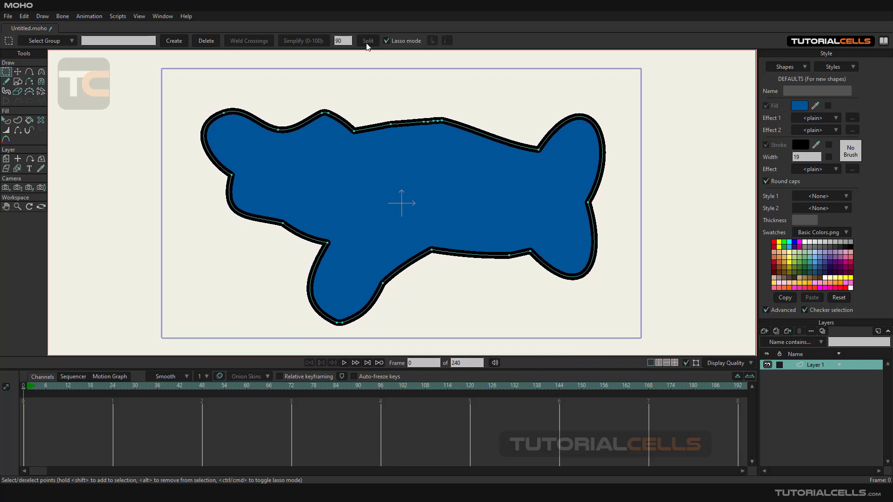
scroll(359, 109, up, 3)
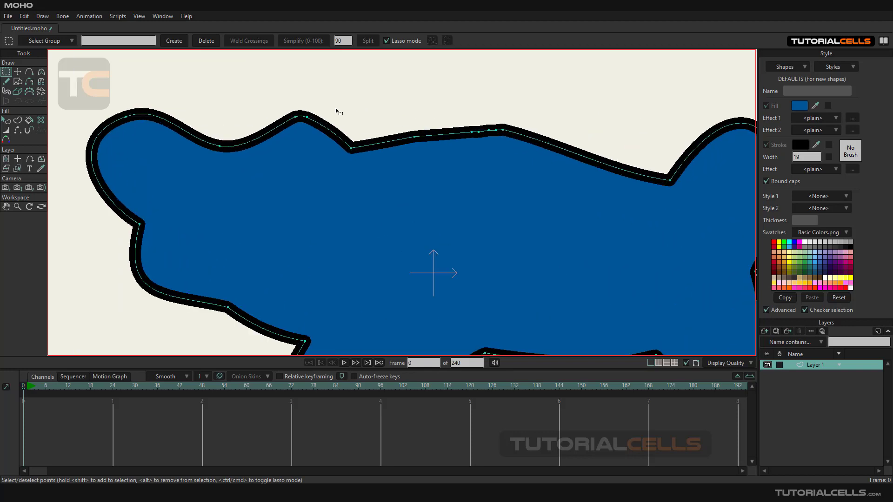
mouse_move(332, 107)
mouse_down()
mouse_move(431, 167)
mouse_move(414, 169)
mouse_up()
mouse_move(429, 110)
mouse_down()
mouse_move(439, 134)
mouse_move(401, 193)
mouse_up()
drag(361, 110, 428, 110)
scroll(378, 135, up, 3)
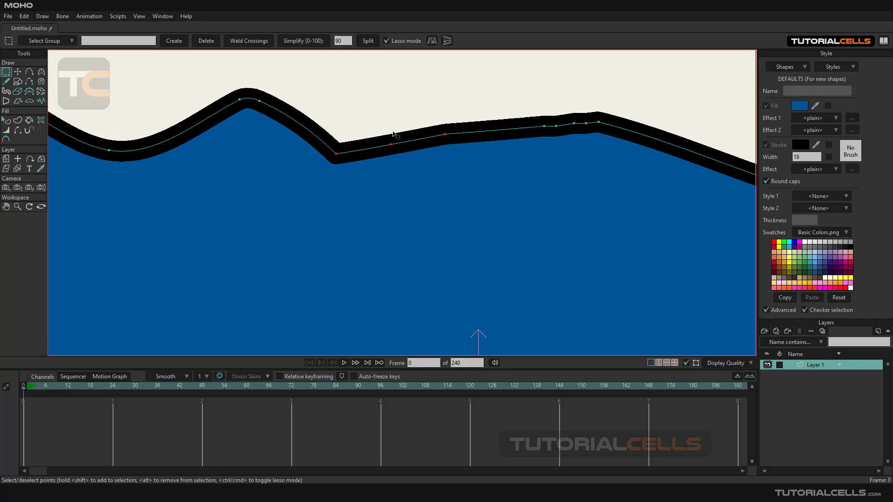
scroll(382, 145, down, 3)
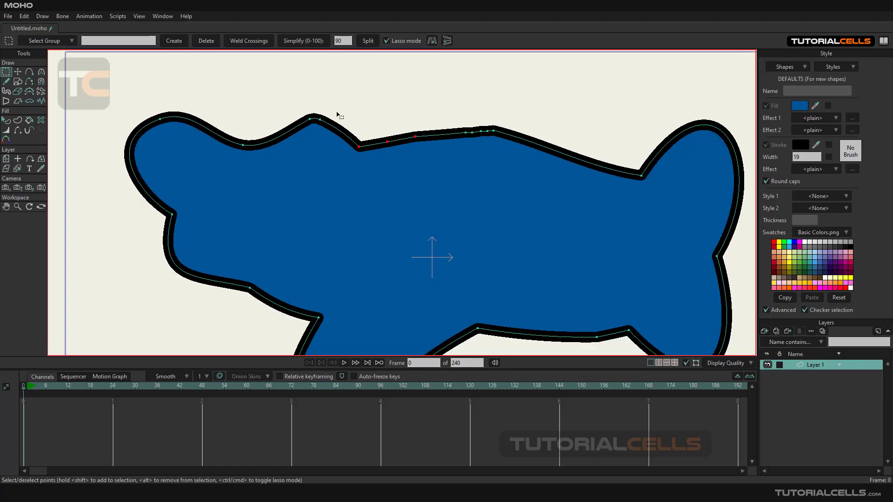
mouse_move(320, 106)
mouse_down()
mouse_move(299, 105)
mouse_move(328, 119)
mouse_up()
click(367, 41)
Split the curve between points on the blob's upper-left curve, then deselect.
scroll(304, 108, up, 3)
scroll(286, 131, down, 4)
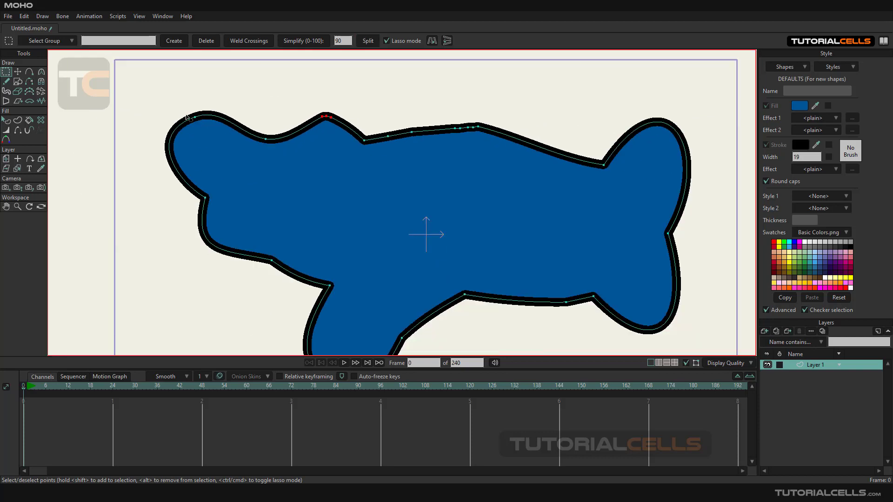
mouse_move(176, 99)
mouse_down()
mouse_move(300, 87)
mouse_move(309, 111)
mouse_move(313, 227)
mouse_move(290, 278)
mouse_move(225, 311)
mouse_move(165, 258)
mouse_move(146, 159)
mouse_move(164, 106)
mouse_move(186, 99)
mouse_up()
click(365, 42)
click(222, 251)
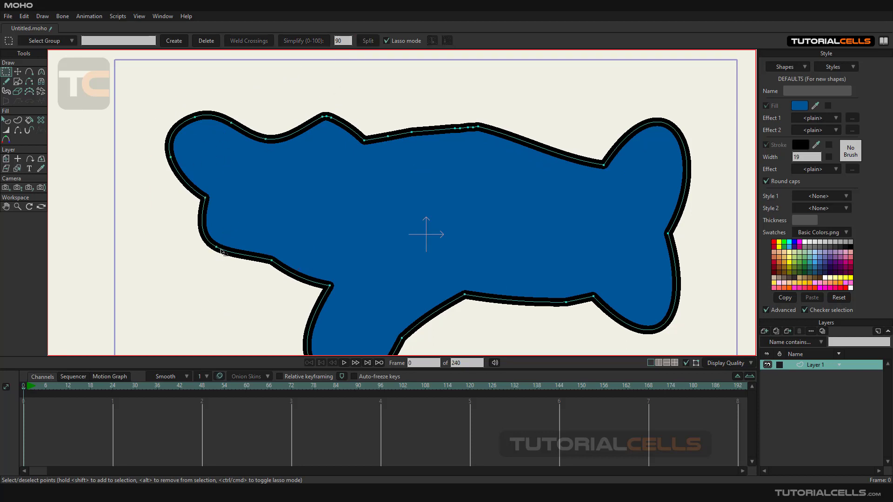